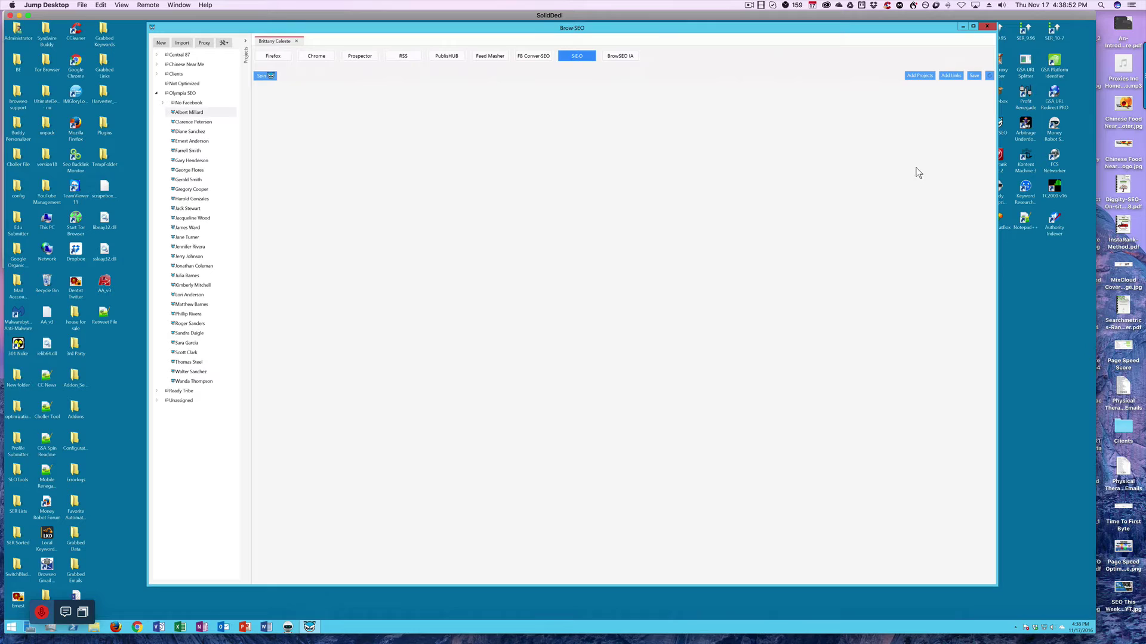
- Try adding the pasted YouTube URL as a new link, then cancel the project chooser
{"action": "left_click", "coordinate": [954, 76]}
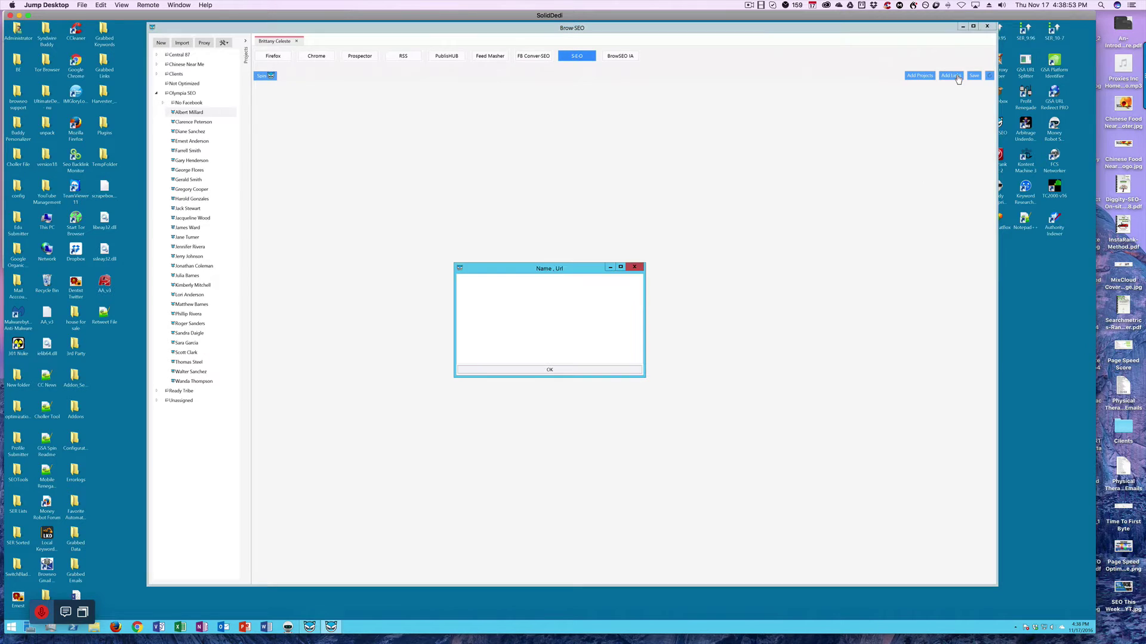
{"action": "right_click", "coordinate": [573, 297]}
{"action": "left_click", "coordinate": [591, 316]}
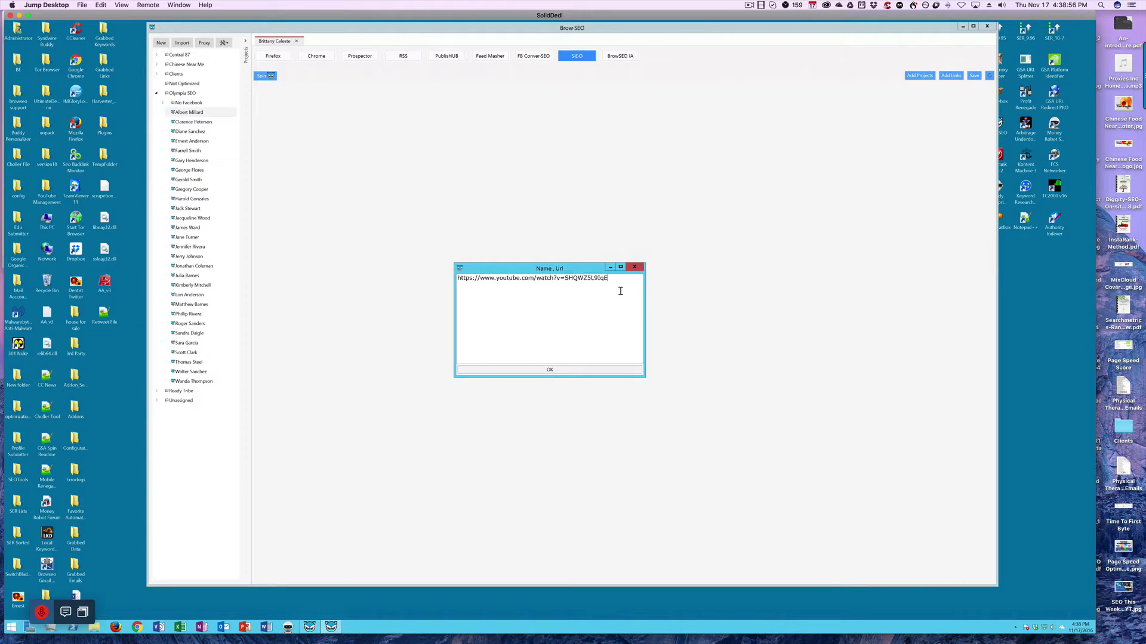
{"action": "left_click", "coordinate": [554, 369]}
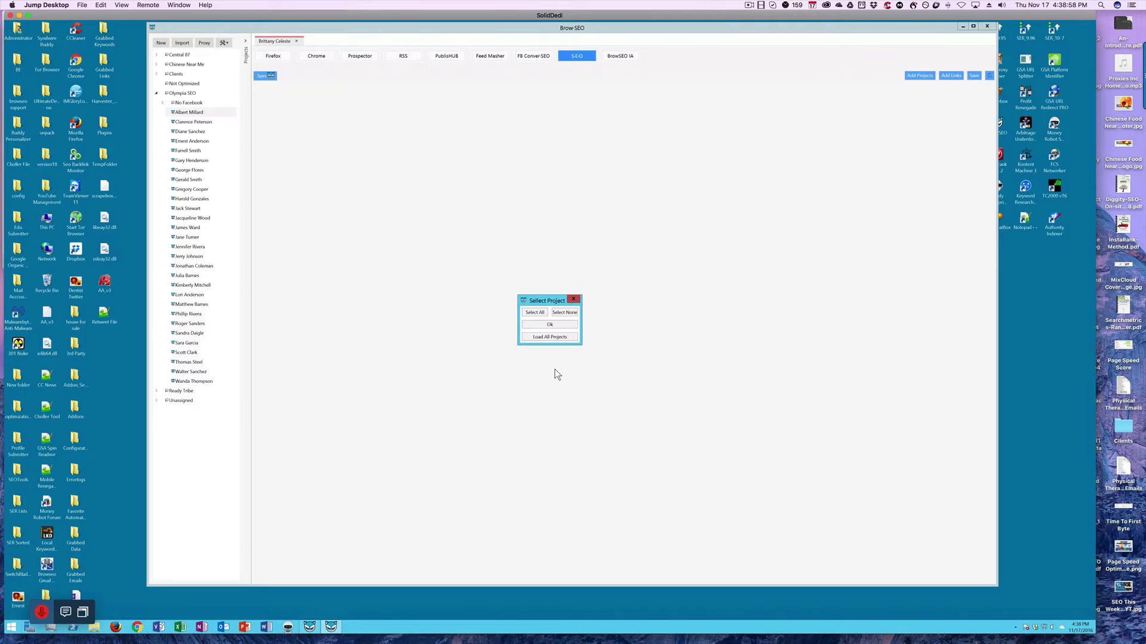
{"action": "left_click", "coordinate": [557, 326]}
- Load the Central 87 group and its three projects into the view
{"action": "left_click", "coordinate": [912, 79]}
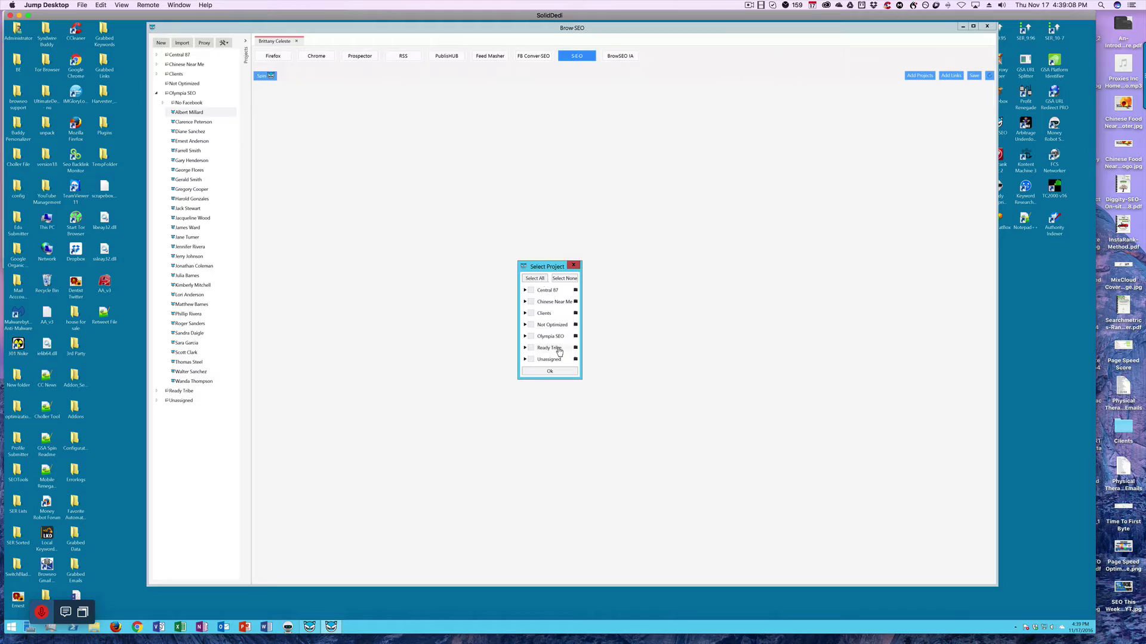
{"action": "left_click", "coordinate": [531, 291]}
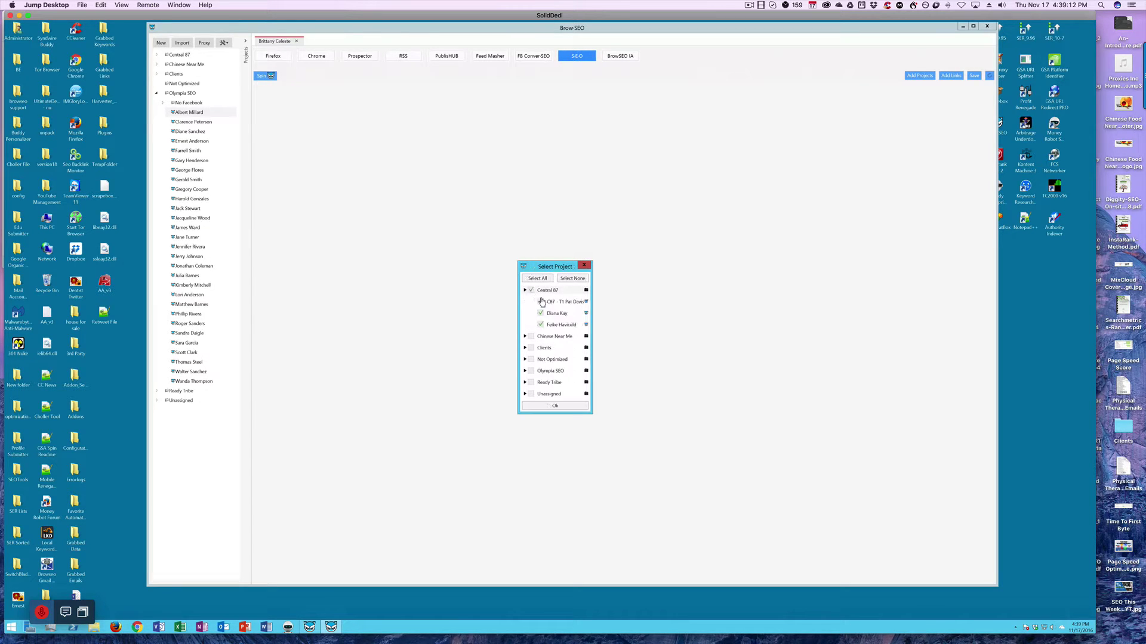
{"action": "left_click", "coordinate": [558, 406]}
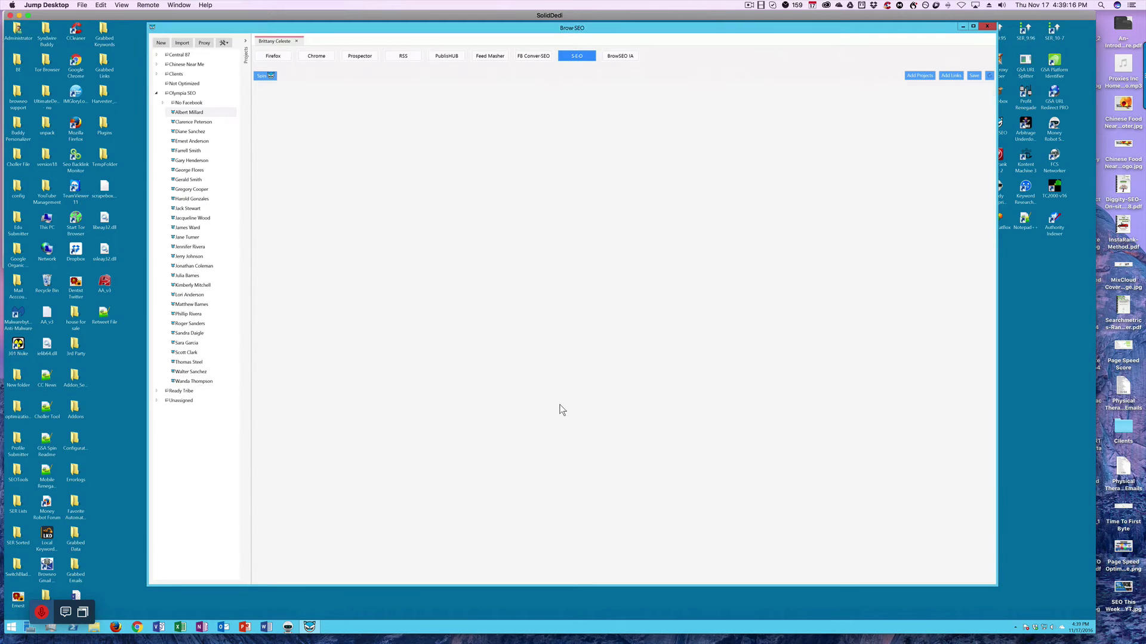
- Add the pasted YouTube URL as a link and attach it to all three projects
{"action": "left_click", "coordinate": [951, 76]}
{"action": "right_click", "coordinate": [548, 303]}
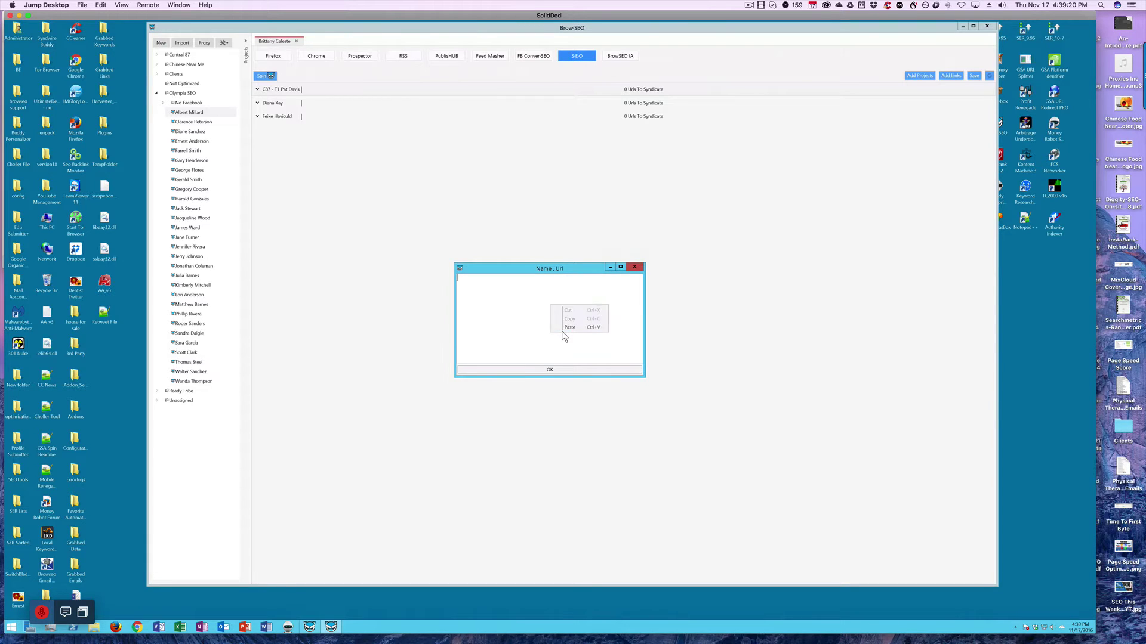
{"action": "left_click", "coordinate": [563, 328]}
{"action": "left_click", "coordinate": [539, 371]}
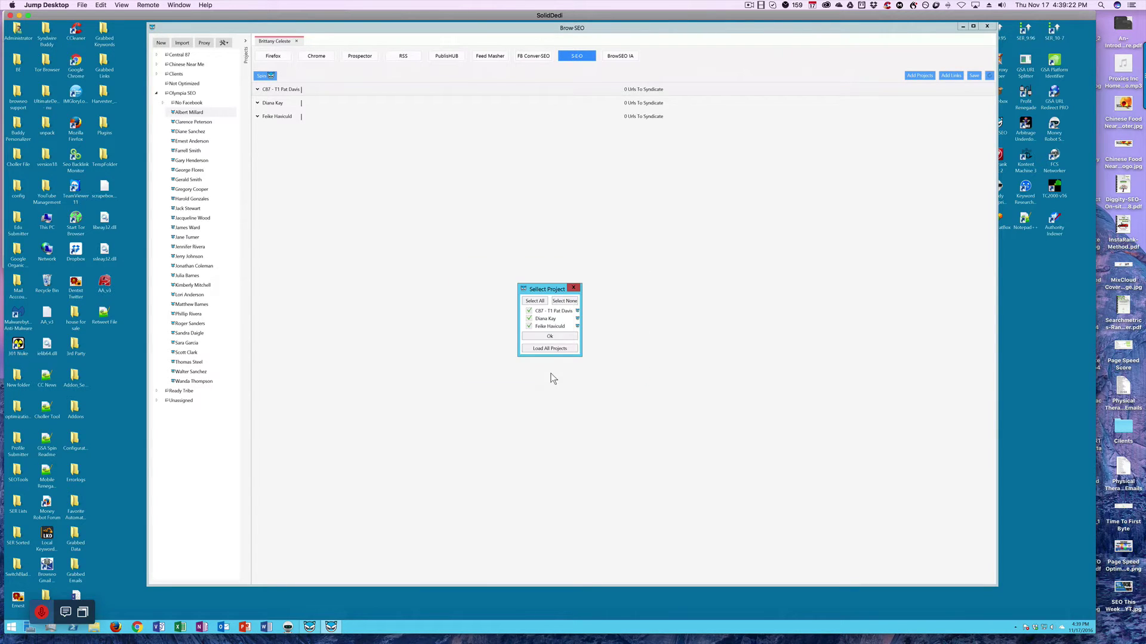
{"action": "left_click", "coordinate": [549, 337]}
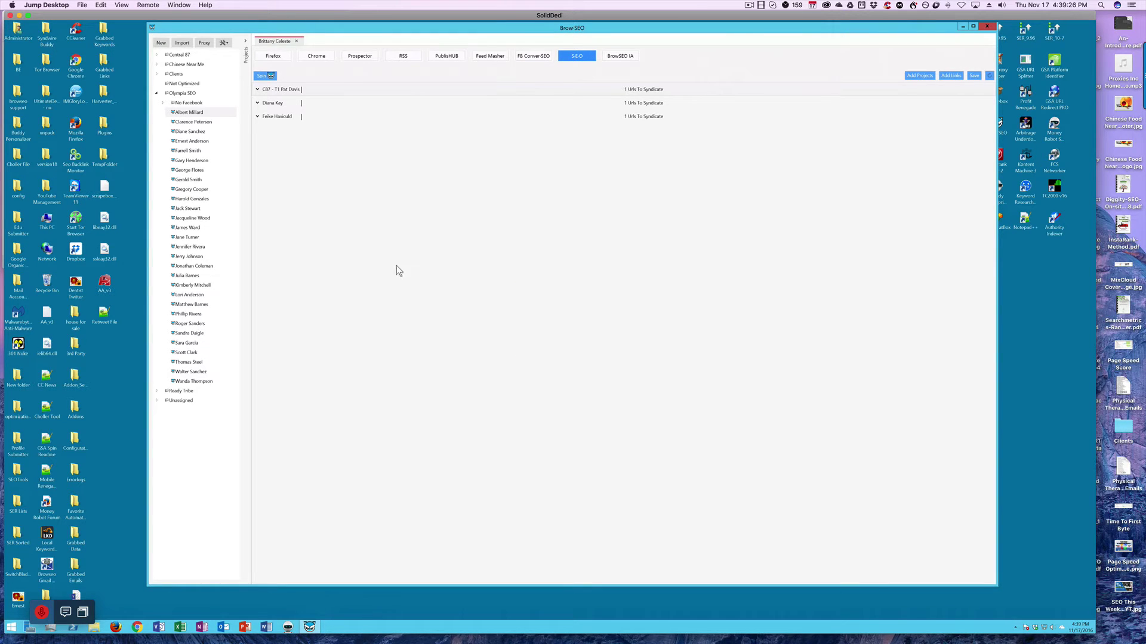
- Expand the three project rows to show their youtube link entries
{"action": "left_click", "coordinate": [258, 90]}
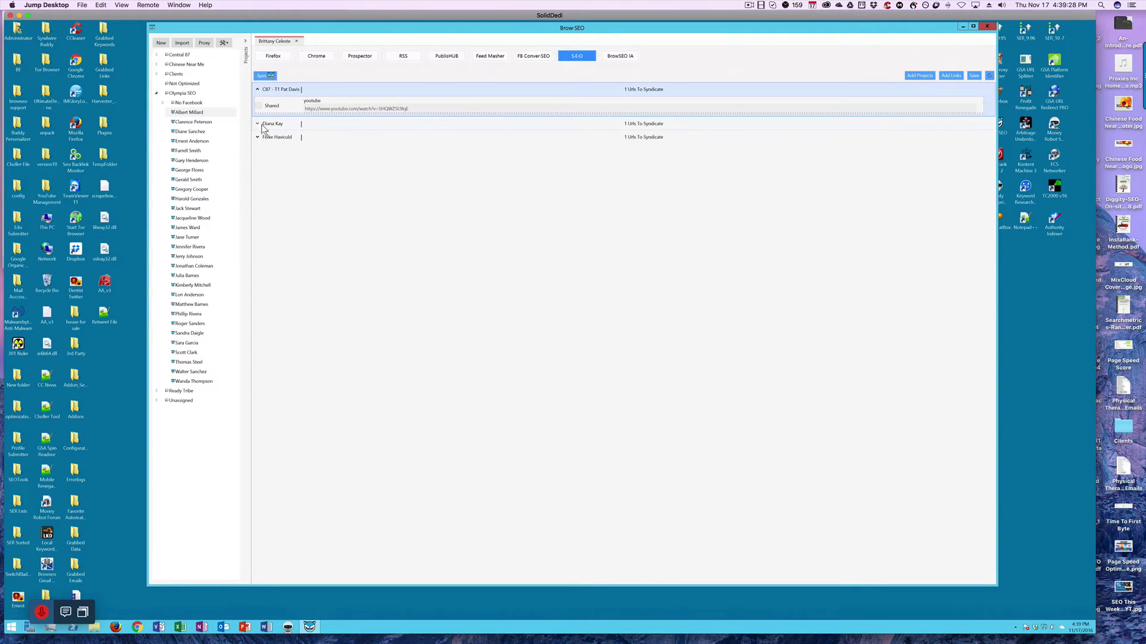
{"action": "left_click", "coordinate": [257, 124]}
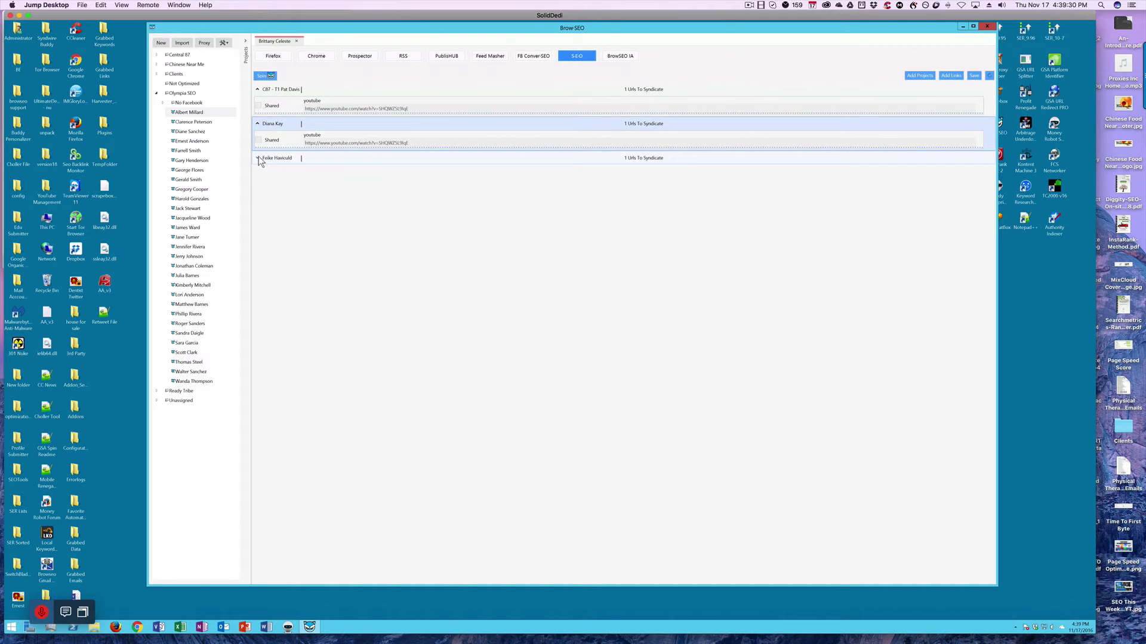
{"action": "left_click", "coordinate": [258, 158]}
- Launch the YouTube link in each of the three projects' profile browsers
{"action": "right_click", "coordinate": [355, 177]}
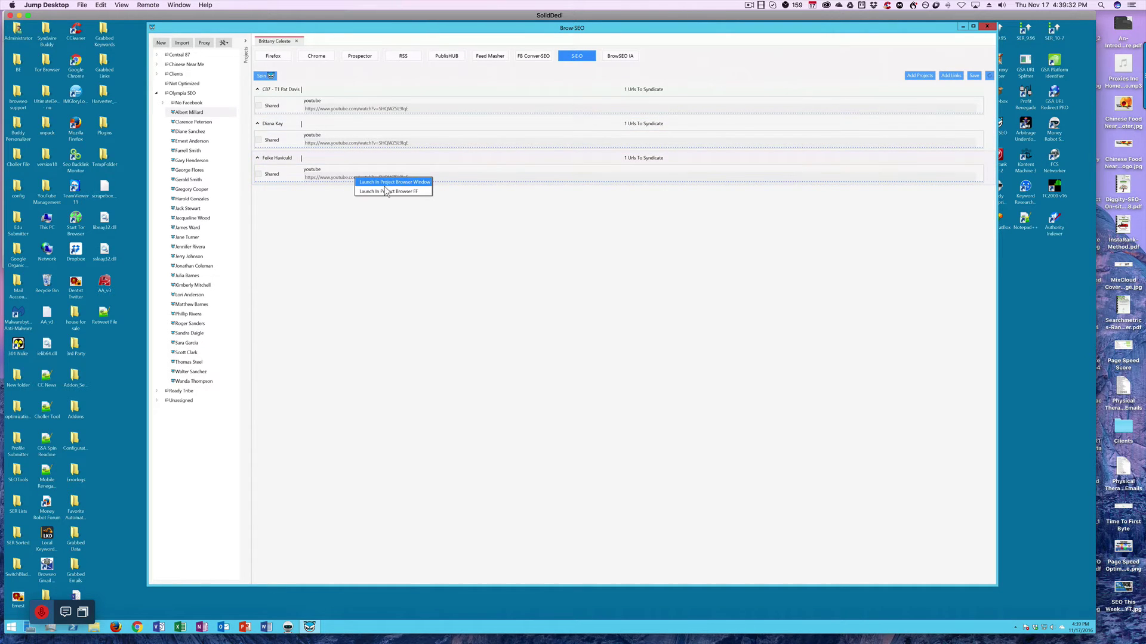
{"action": "left_click", "coordinate": [382, 182]}
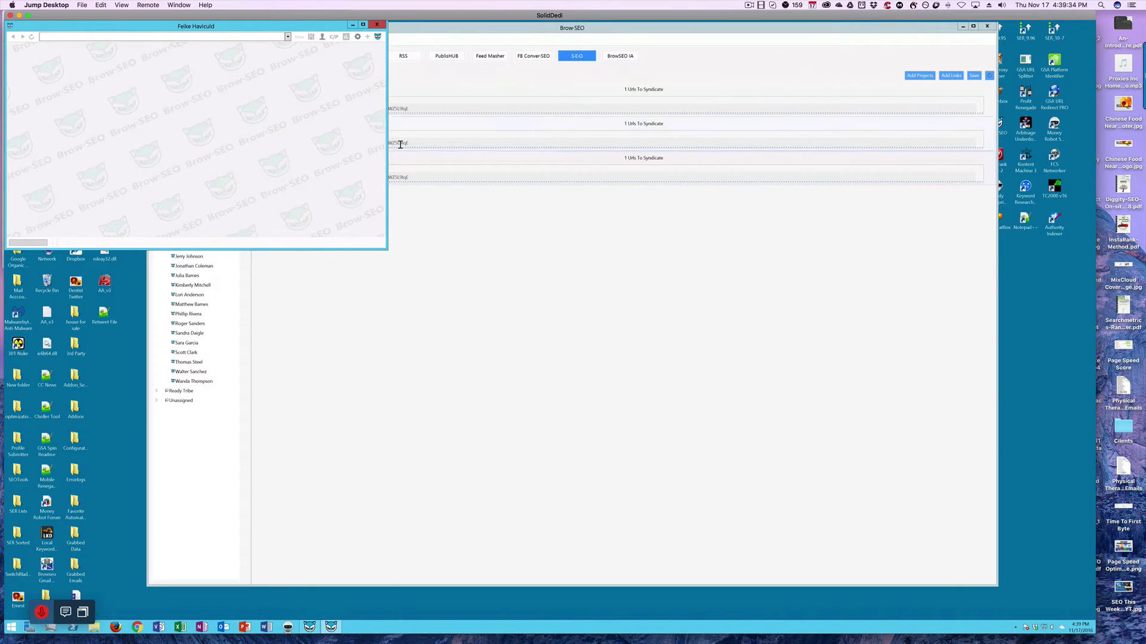
{"action": "right_click", "coordinate": [396, 146]}
{"action": "left_click", "coordinate": [413, 159]}
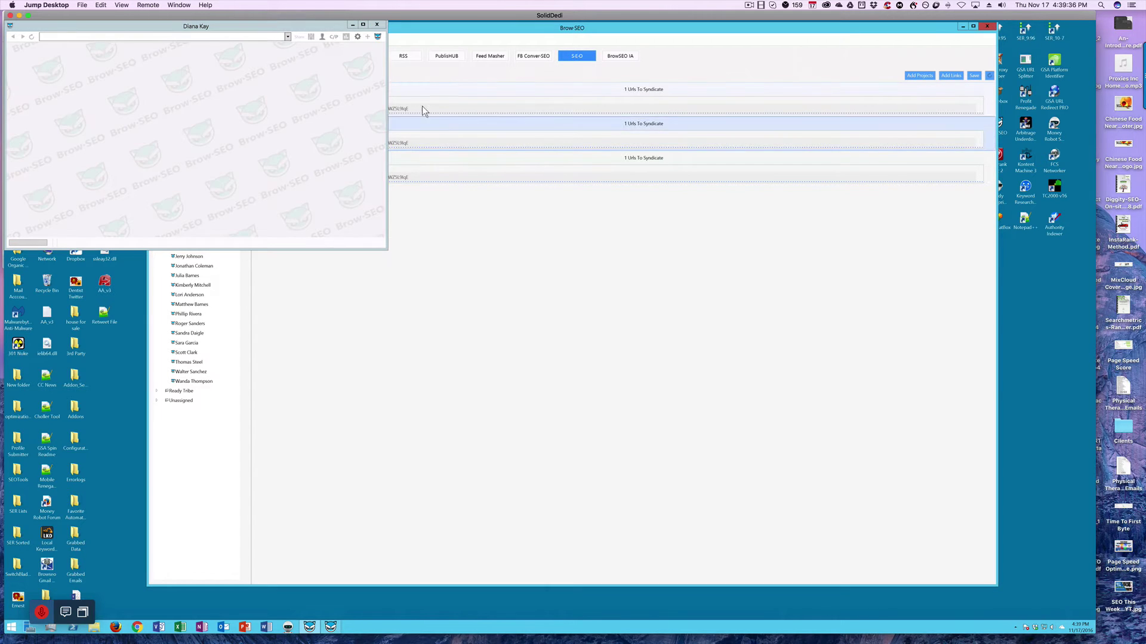
{"action": "right_click", "coordinate": [421, 108]}
{"action": "left_click", "coordinate": [432, 123]}
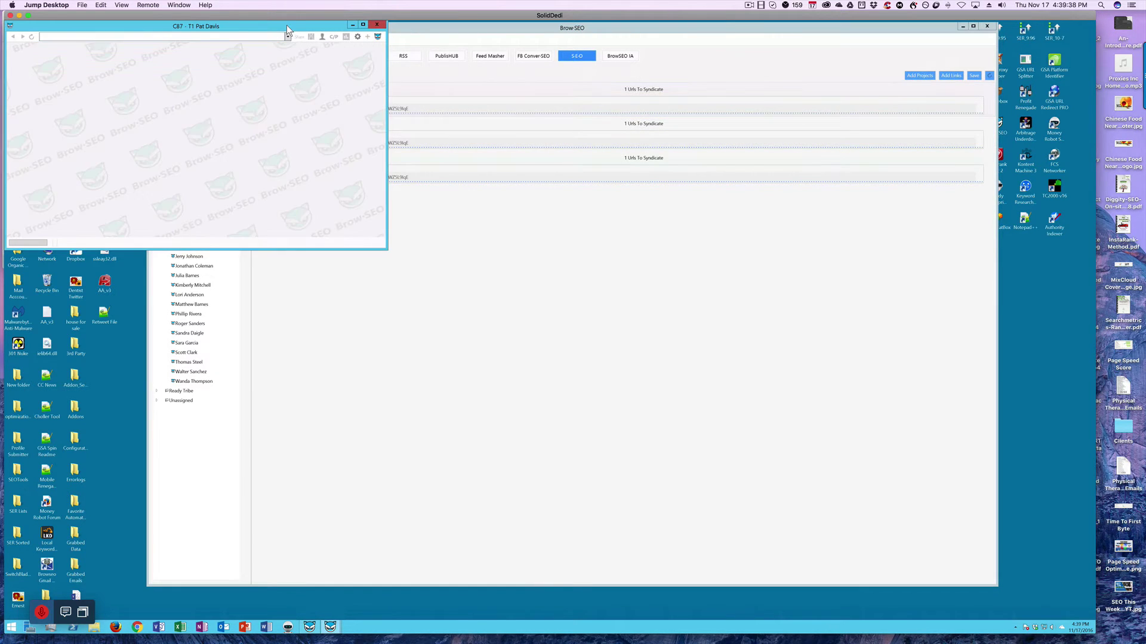
- Reposition the first two profile browser windows and make the first one taller
{"action": "left_click_drag", "start_coordinate": [286, 25], "coordinate": [817, 113]}
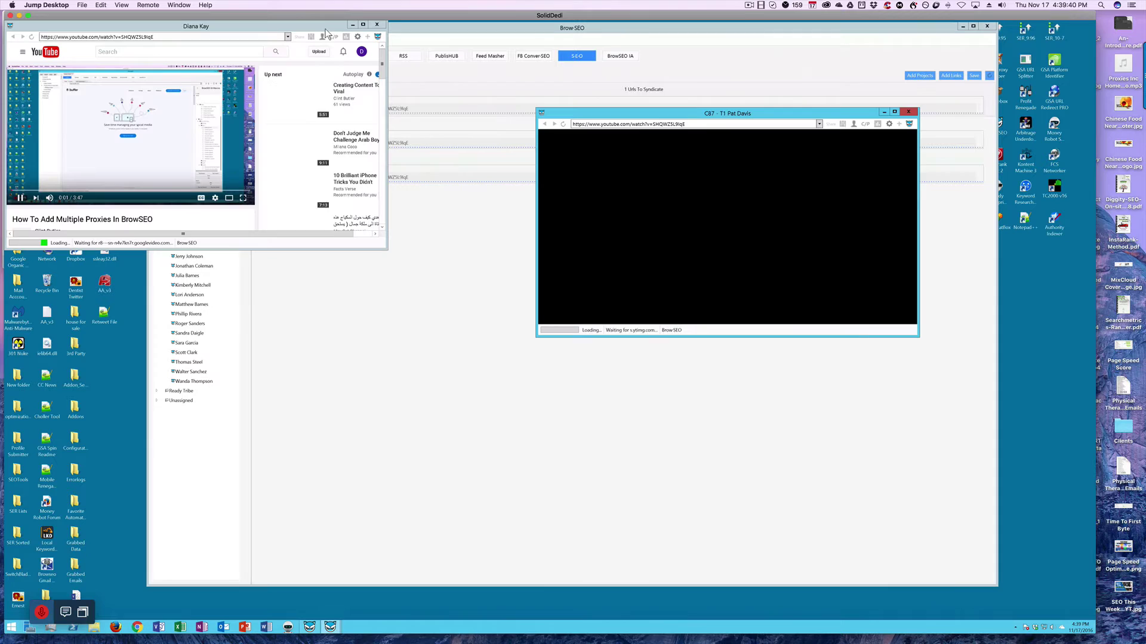
{"action": "left_click_drag", "start_coordinate": [342, 65], "coordinate": [504, 351]}
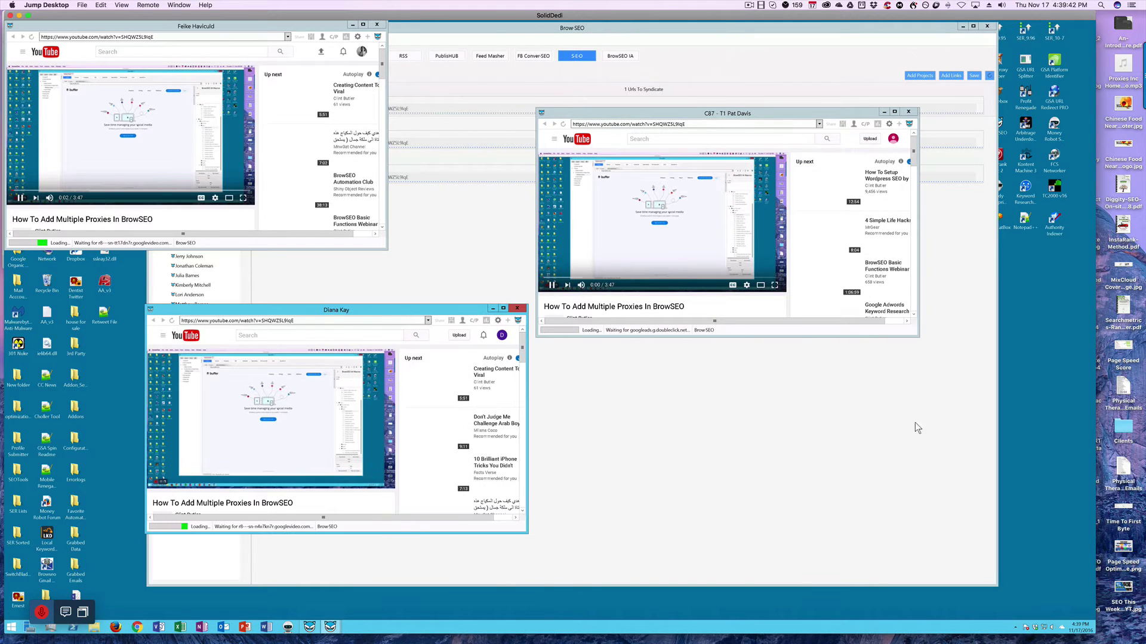
{"action": "left_click", "coordinate": [1053, 628]}
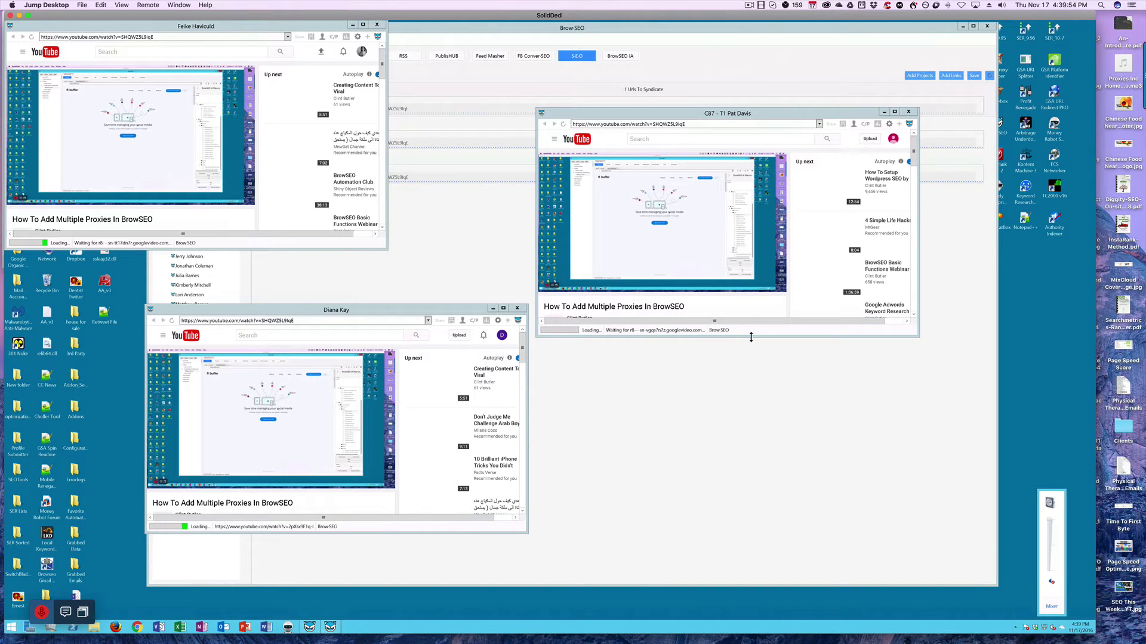
{"action": "left_click_drag", "start_coordinate": [752, 336], "coordinate": [757, 368]}
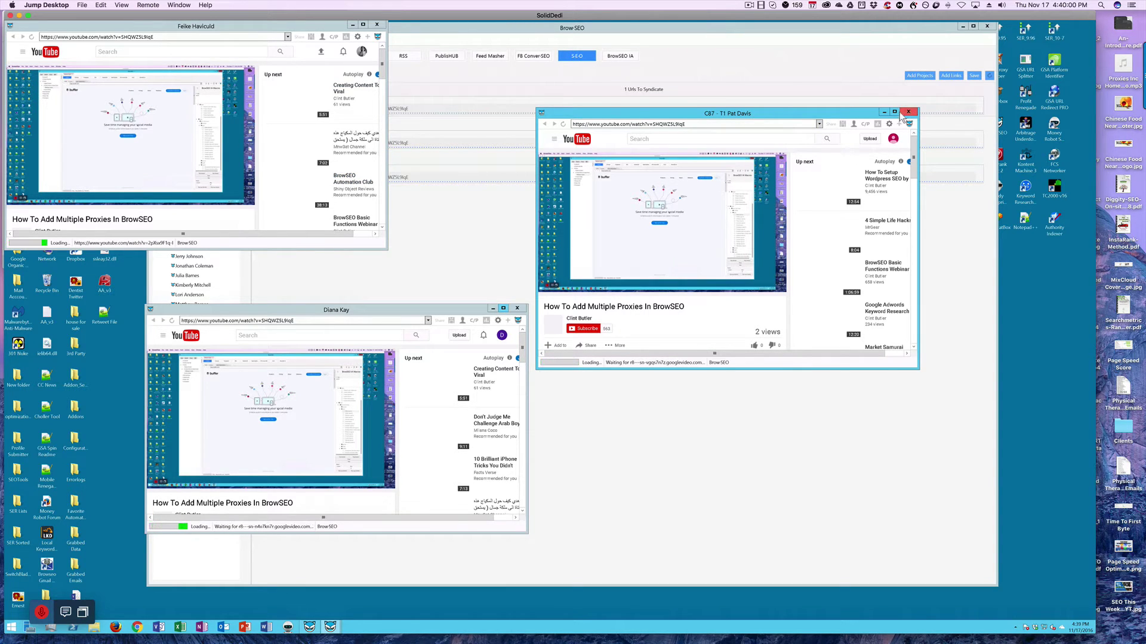
- Check the site sharing options, rearrange the profile windows, and close one browser
{"action": "left_click", "coordinate": [834, 125]}
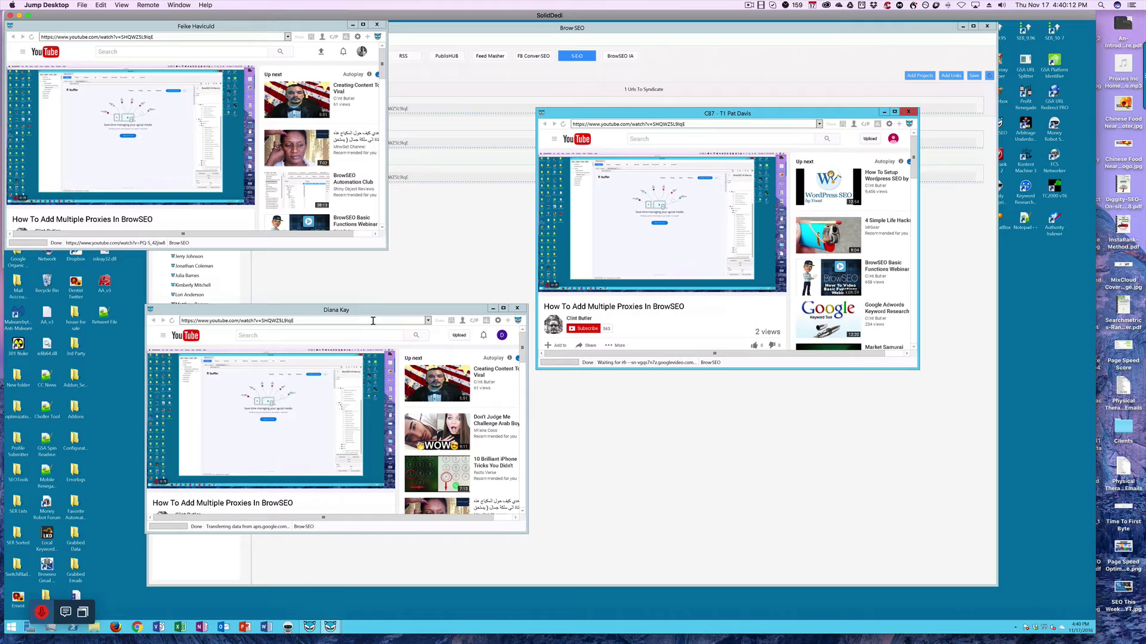
{"action": "left_click", "coordinate": [419, 263]}
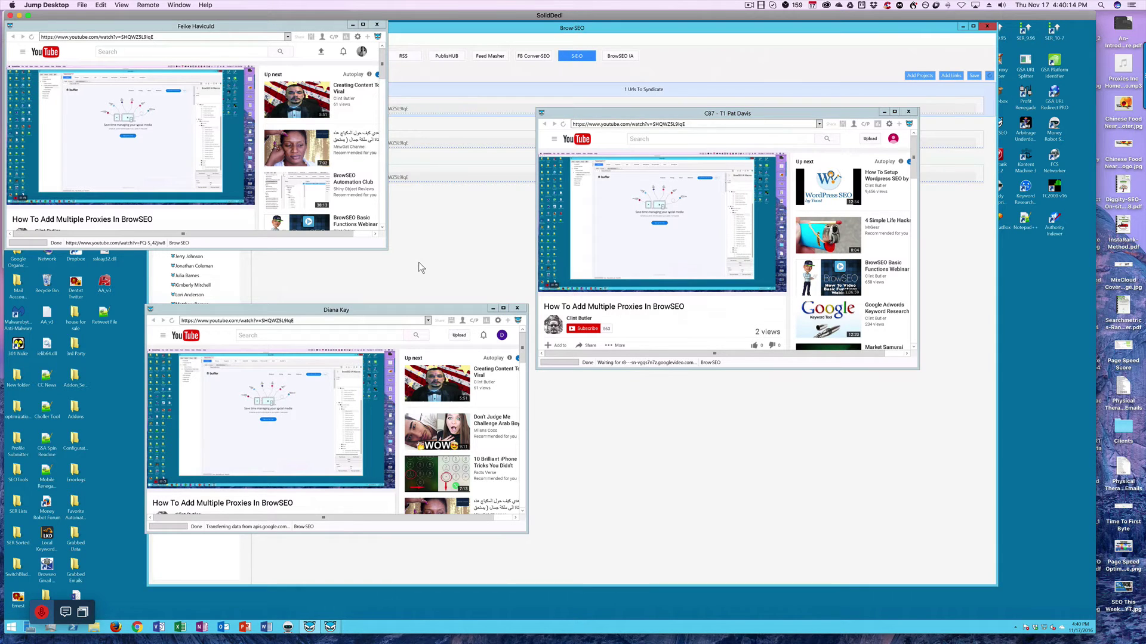
{"action": "left_click_drag", "start_coordinate": [410, 309], "coordinate": [301, 280]}
{"action": "left_click_drag", "start_coordinate": [658, 113], "coordinate": [802, 321]}
{"action": "left_click", "coordinate": [411, 279]}
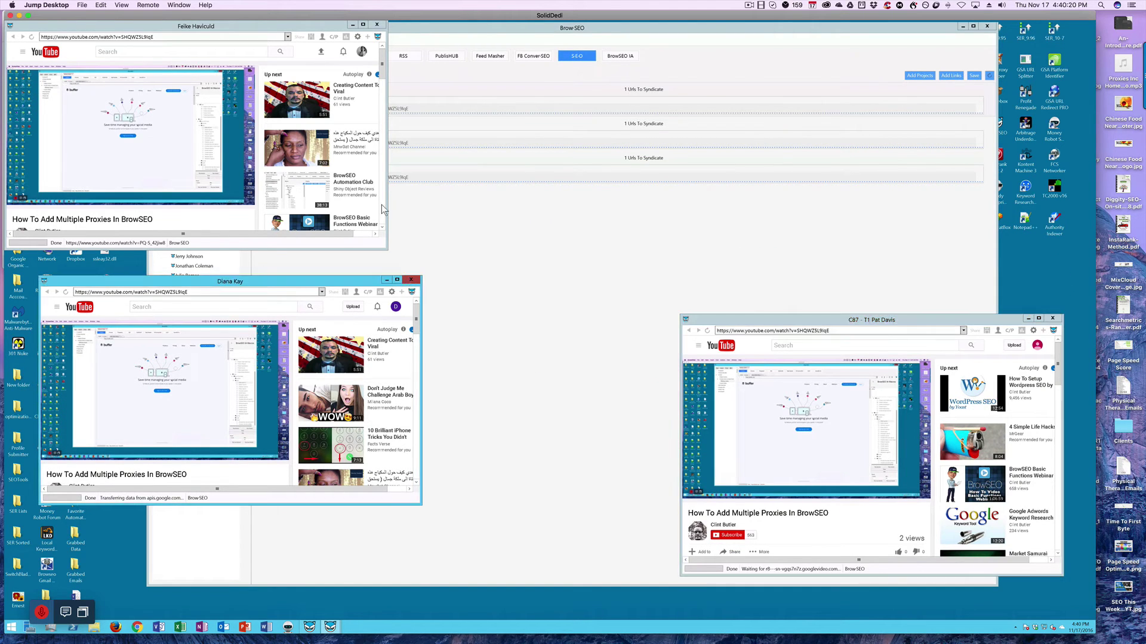
- Close the remaining profile browsers and tick Shared on all three youtube links
{"action": "left_click", "coordinate": [376, 24]}
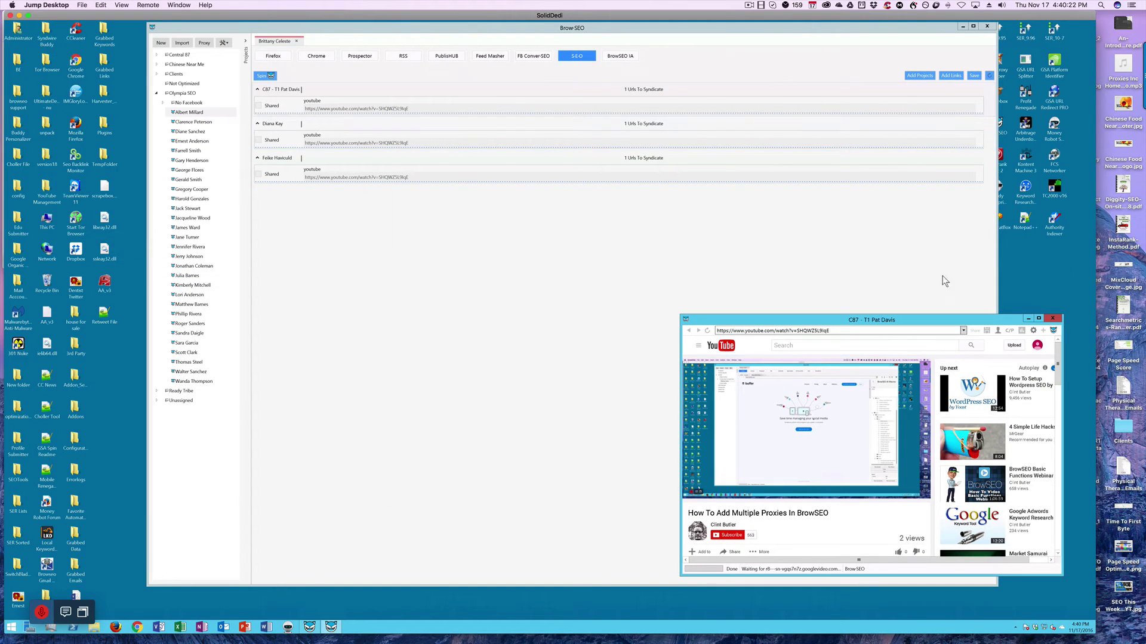
{"action": "left_click", "coordinate": [1053, 319]}
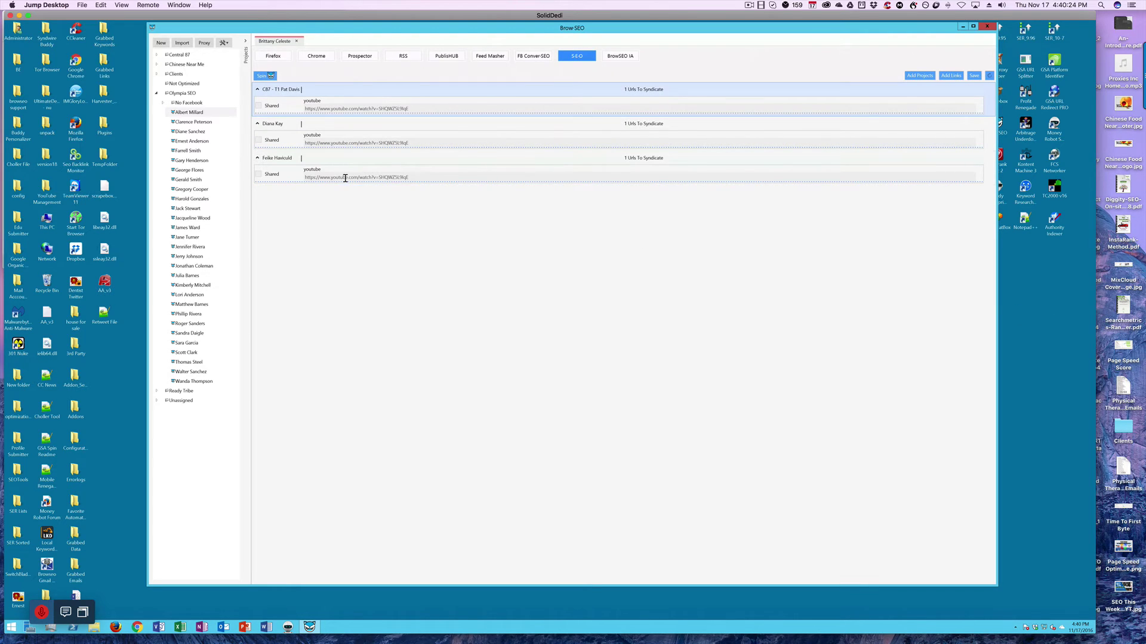
{"action": "left_click", "coordinate": [258, 174]}
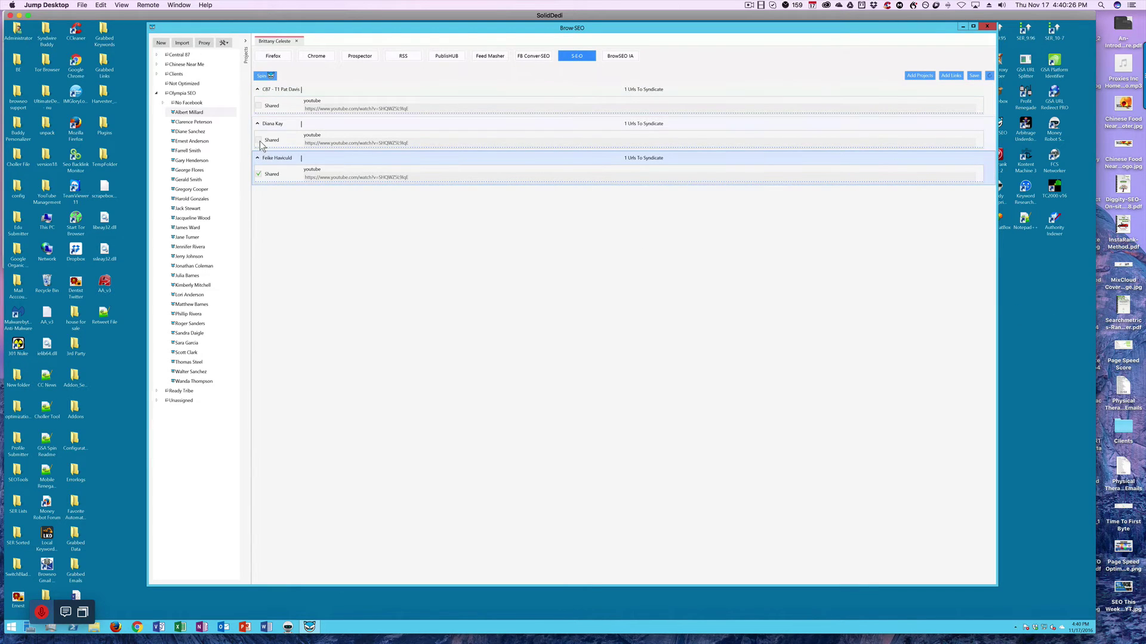
{"action": "left_click", "coordinate": [258, 140]}
{"action": "left_click", "coordinate": [258, 106]}
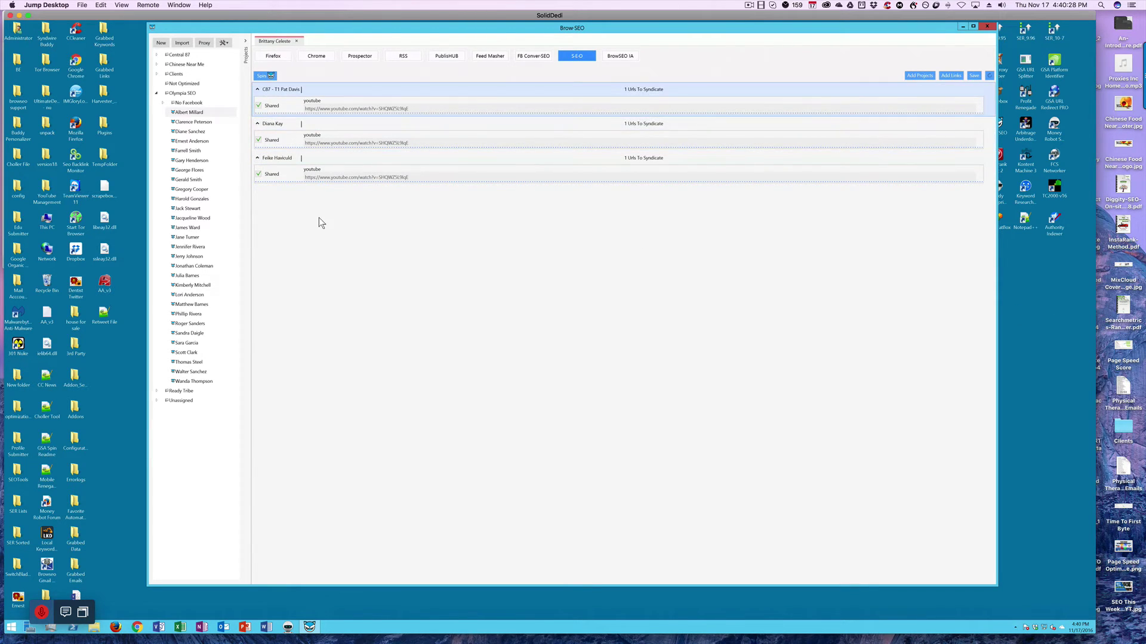
- Collapse the top, middle and bottom project folders
{"action": "left_click", "coordinate": [257, 88]}
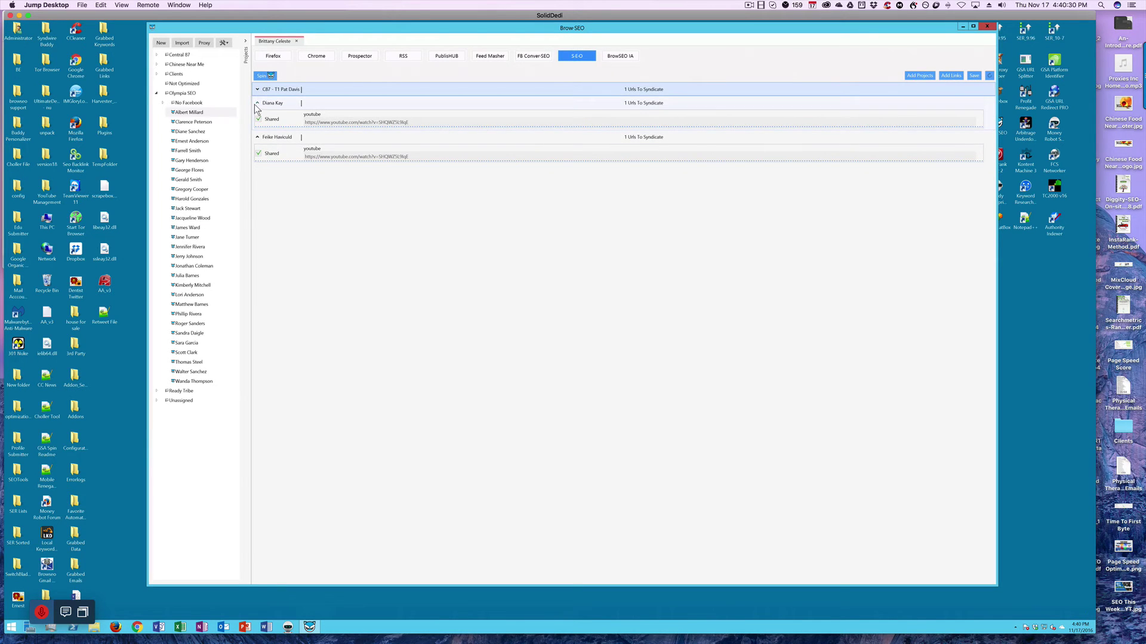
{"action": "left_click", "coordinate": [258, 102]}
{"action": "left_click", "coordinate": [257, 116]}
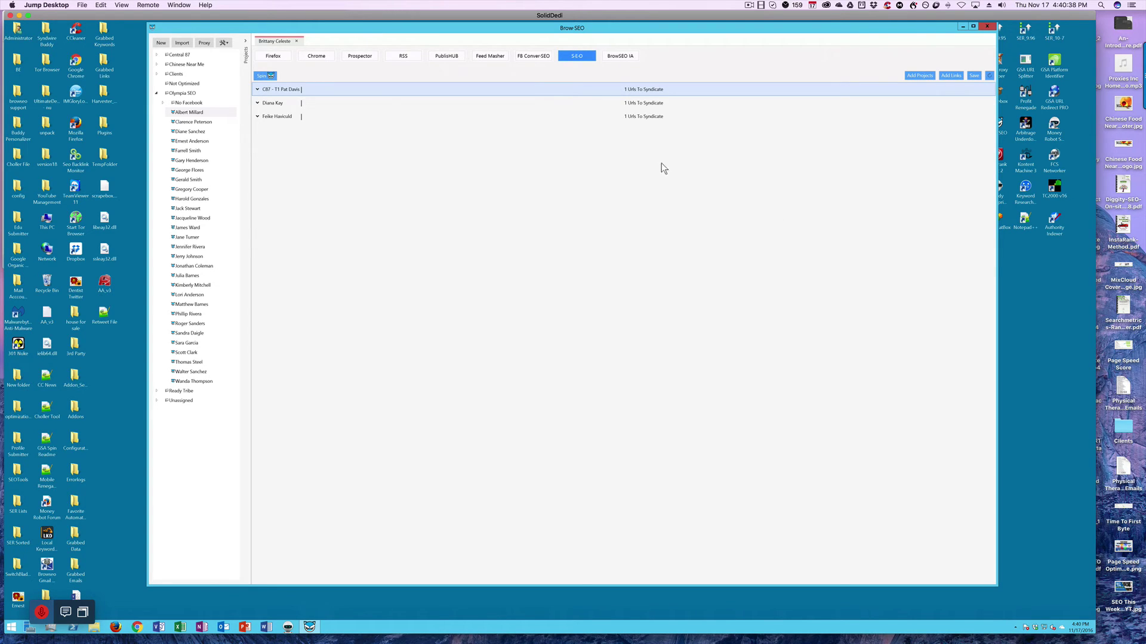
- Clear the bottom folder's links, then delete that folder after confirming
{"action": "right_click", "coordinate": [383, 118]}
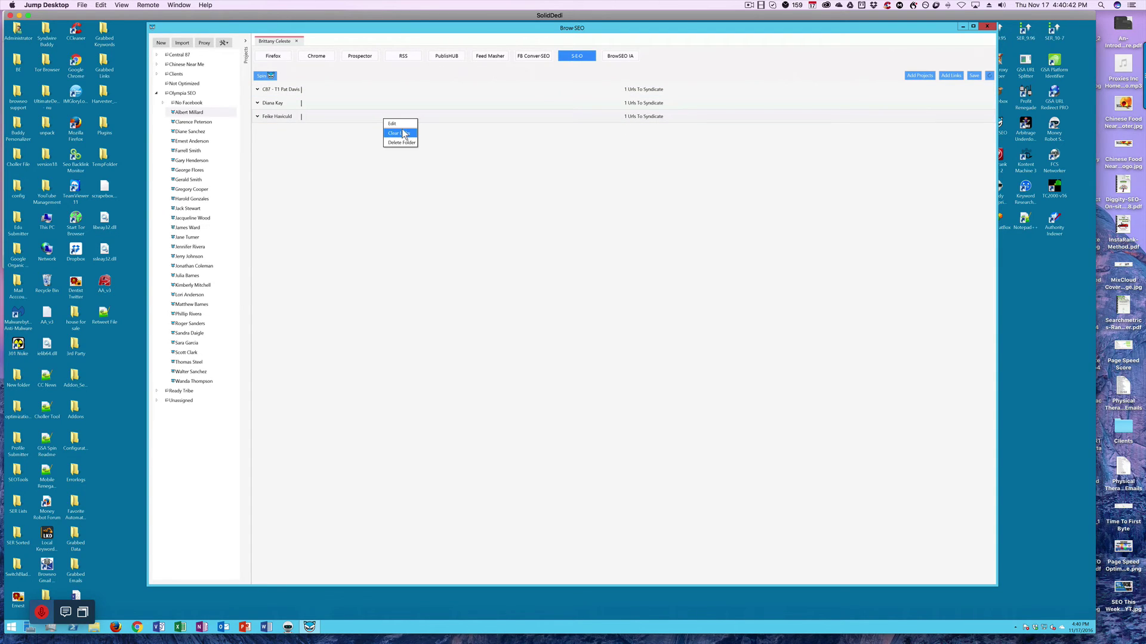
{"action": "left_click", "coordinate": [404, 133]}
{"action": "left_click", "coordinate": [541, 352]}
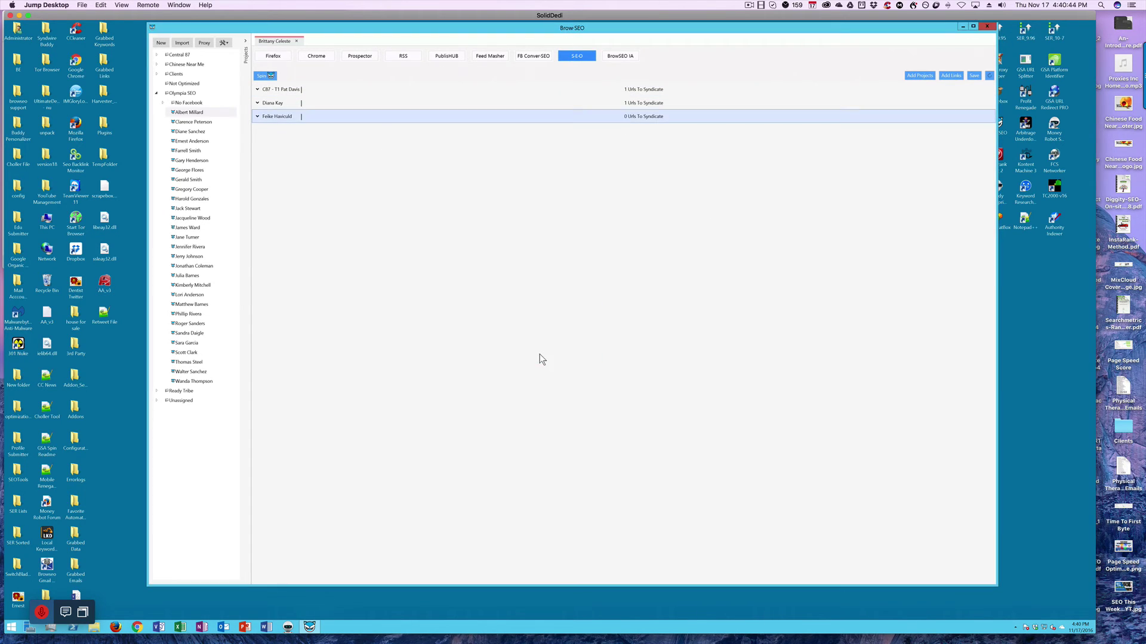
{"action": "right_click", "coordinate": [617, 116]}
{"action": "left_click", "coordinate": [633, 136]}
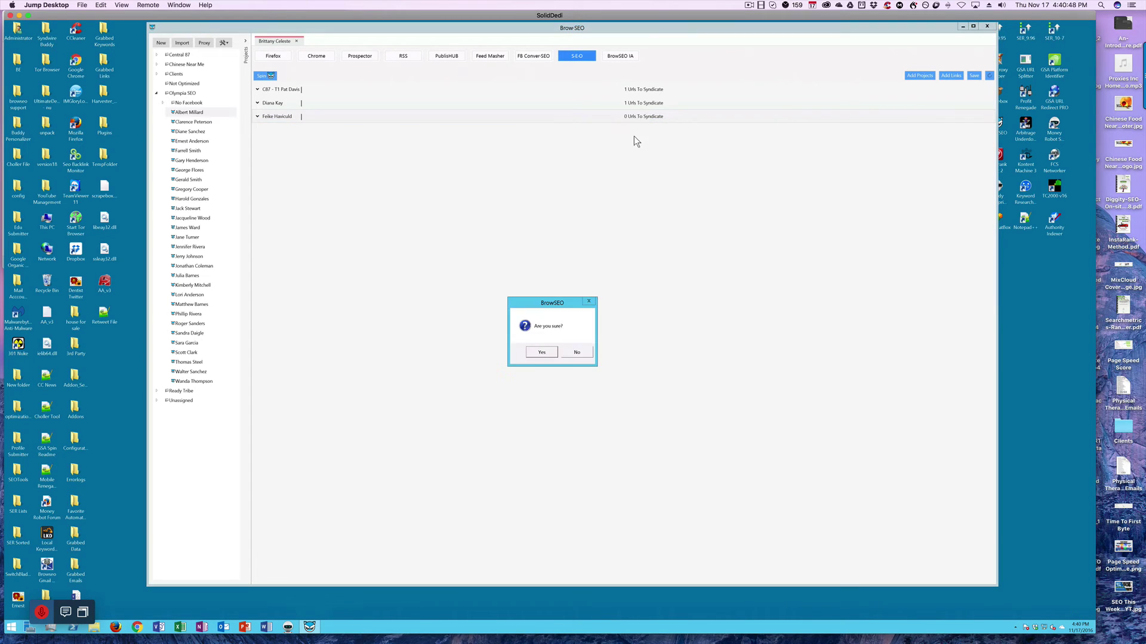
{"action": "left_click", "coordinate": [549, 357]}
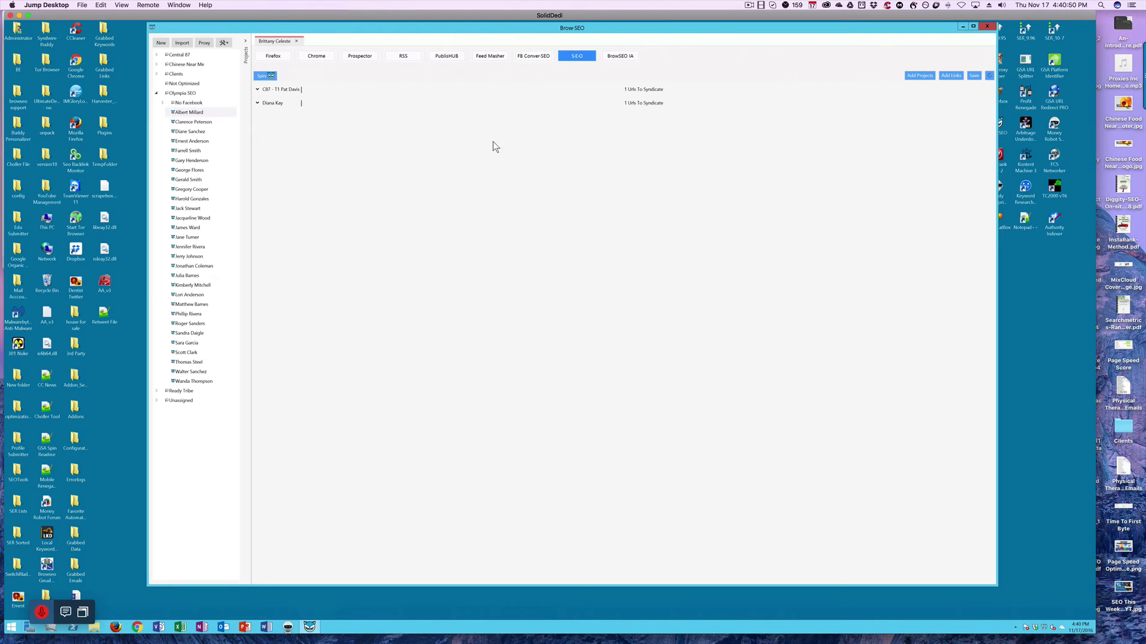
- Delete the two remaining project folders, confirming each removal
{"action": "right_click", "coordinate": [632, 104]}
{"action": "left_click", "coordinate": [642, 128]}
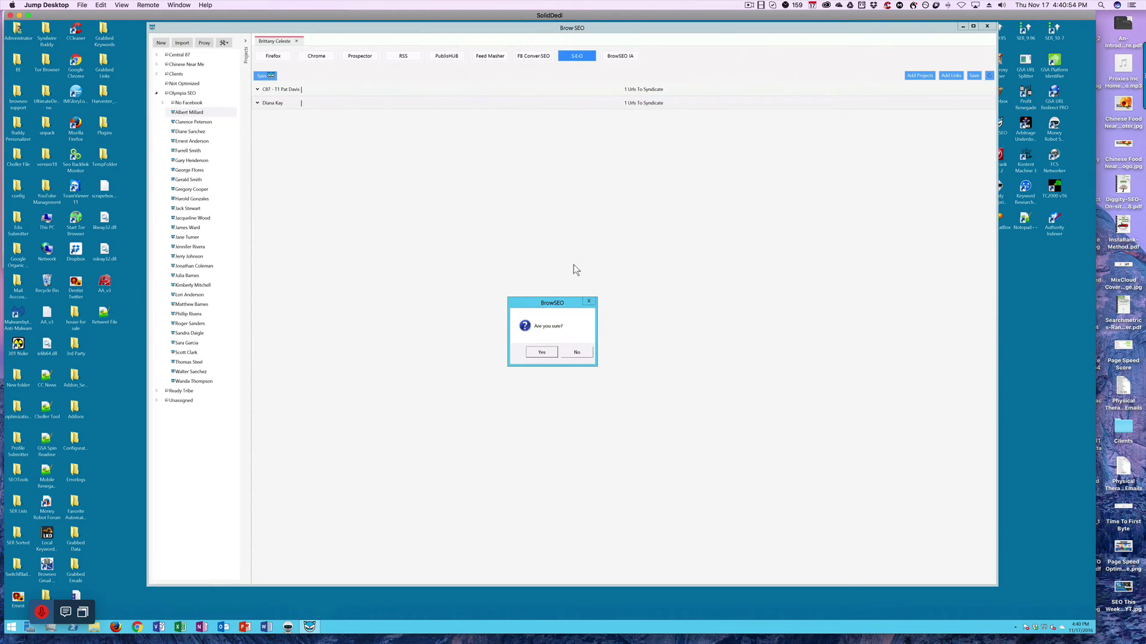
{"action": "left_click", "coordinate": [548, 353]}
{"action": "right_click", "coordinate": [639, 87]}
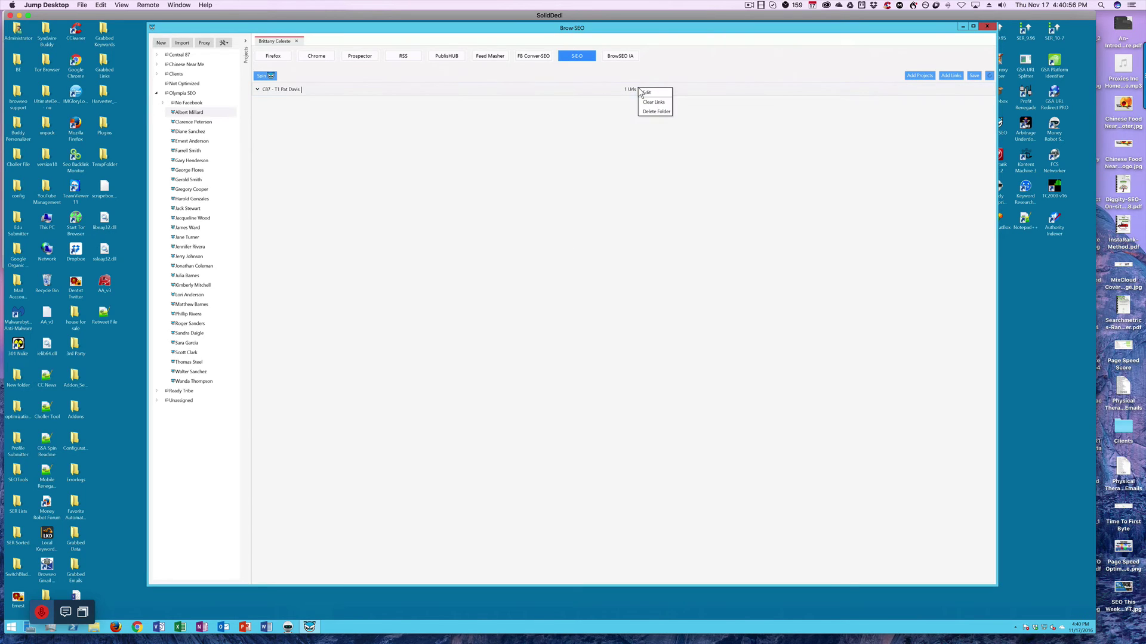
{"action": "left_click", "coordinate": [643, 111]}
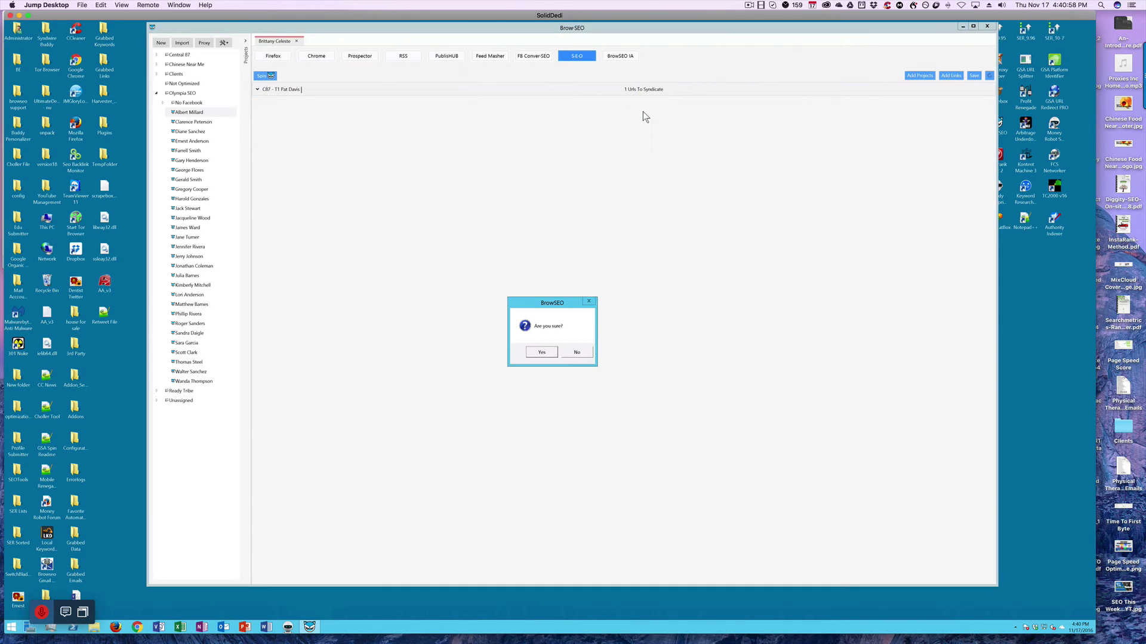
{"action": "left_click", "coordinate": [538, 353]}
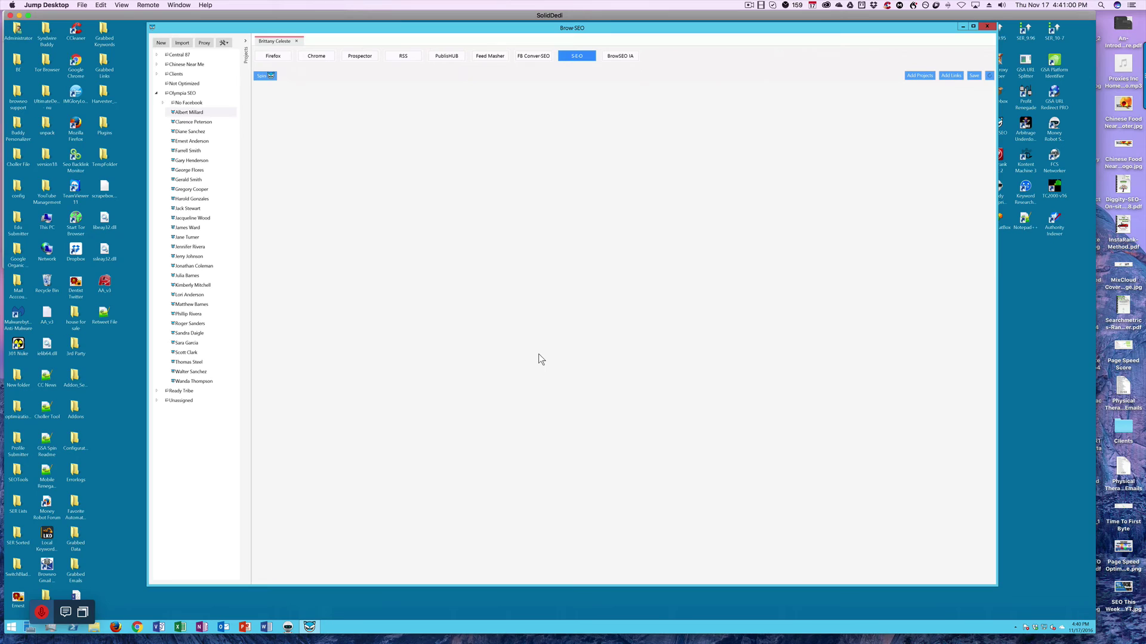